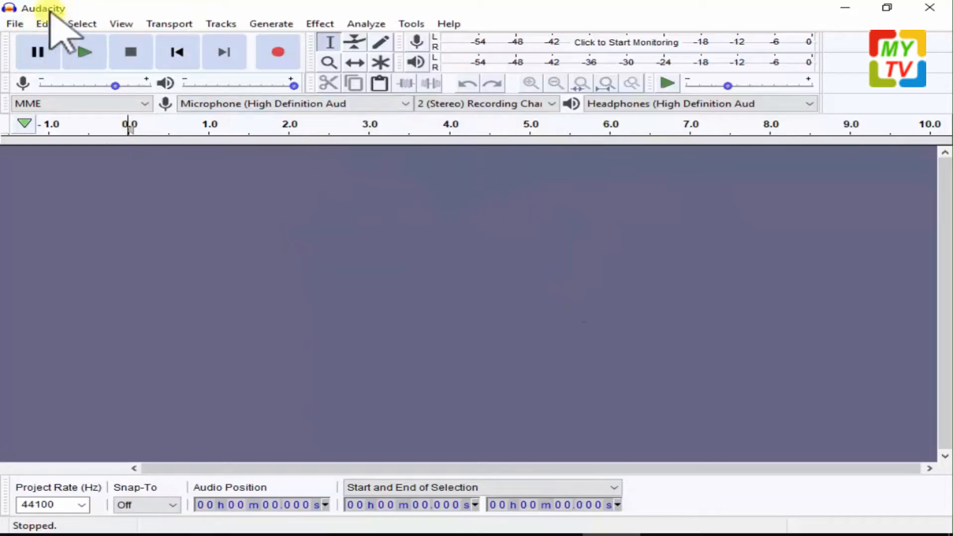
# Step: Open the audio file "Record (online-voice-recorder.com).mp3" from the New Volume (E:) drive
pyautogui.click(13, 24)
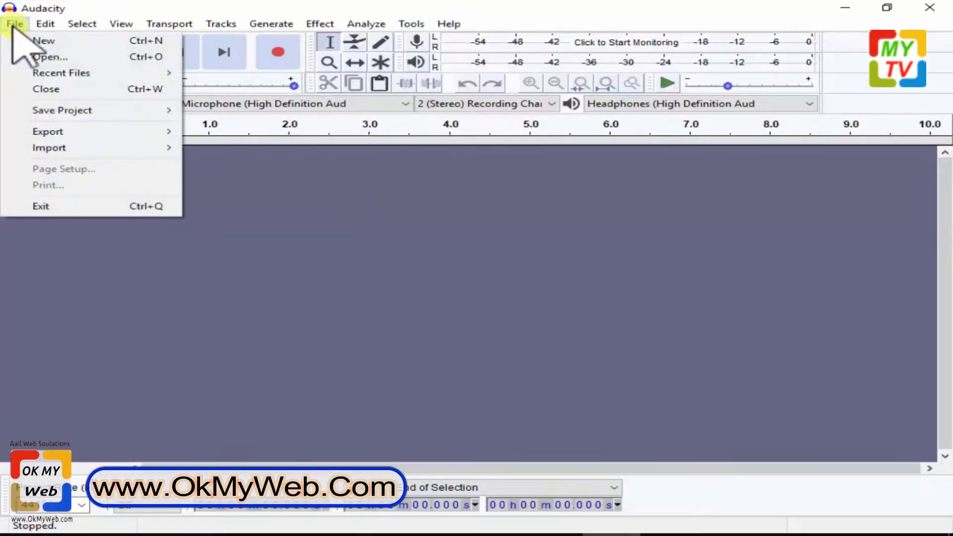
pyautogui.click(89, 57)
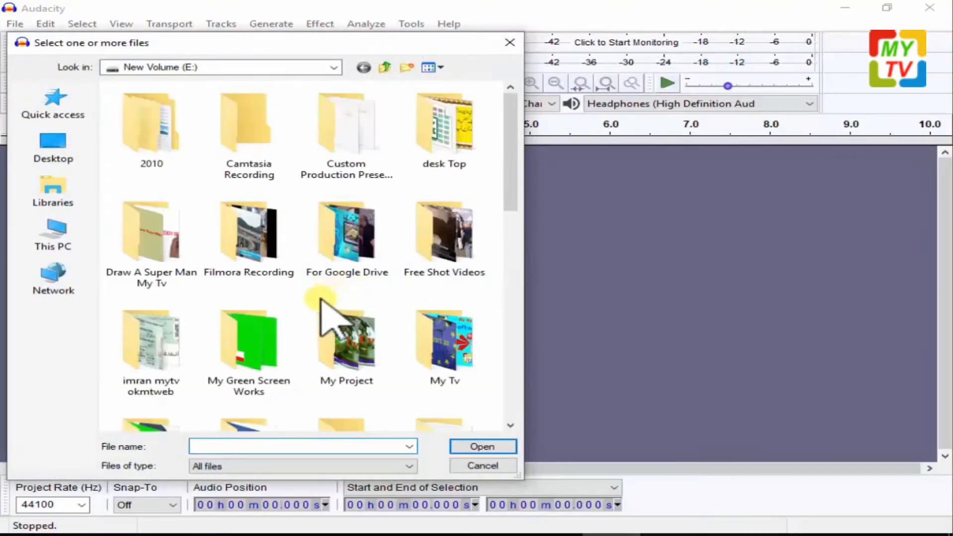
pyautogui.scroll(-3, 318, 303)
pyautogui.scroll(-5, 310, 312)
pyautogui.scroll(2, 340, 341)
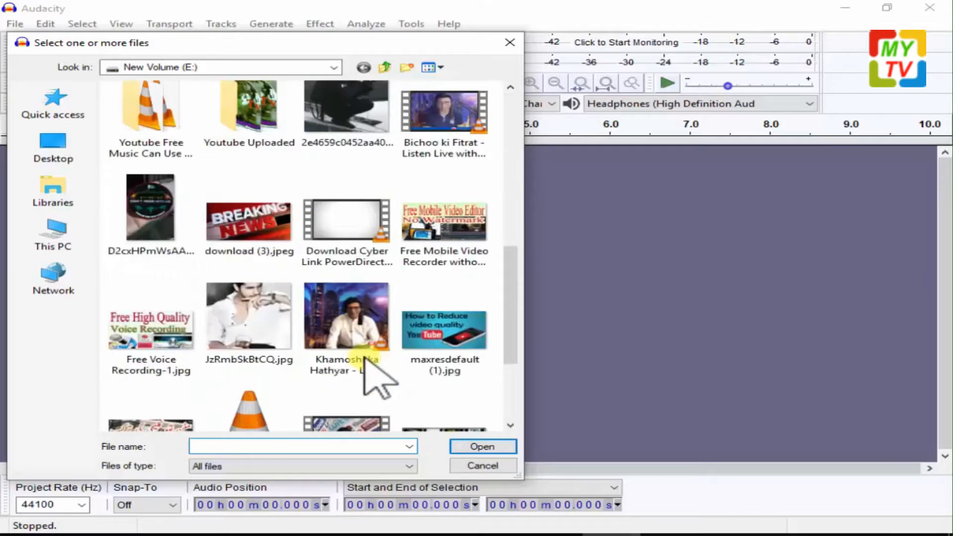
pyautogui.scroll(-2, 365, 358)
pyautogui.click(267, 266)
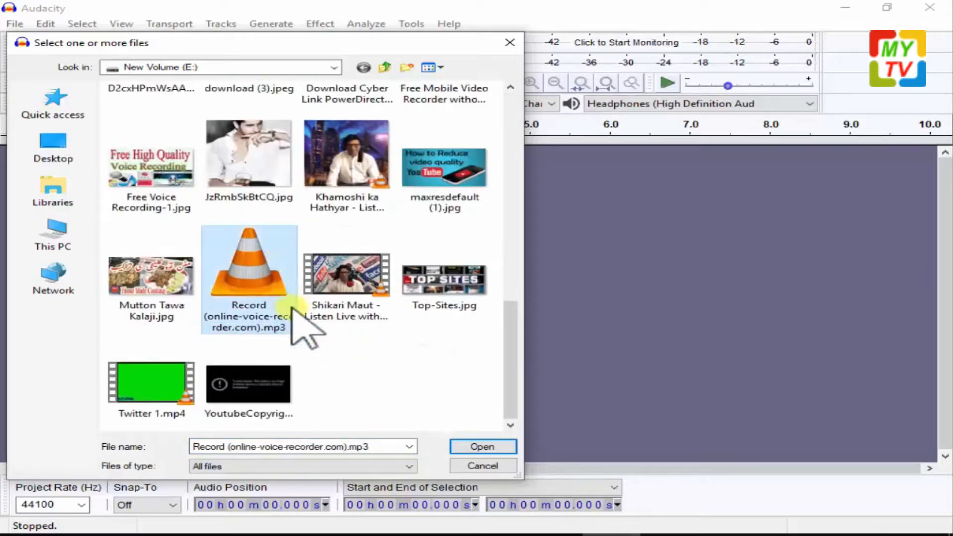
pyautogui.click(469, 446)
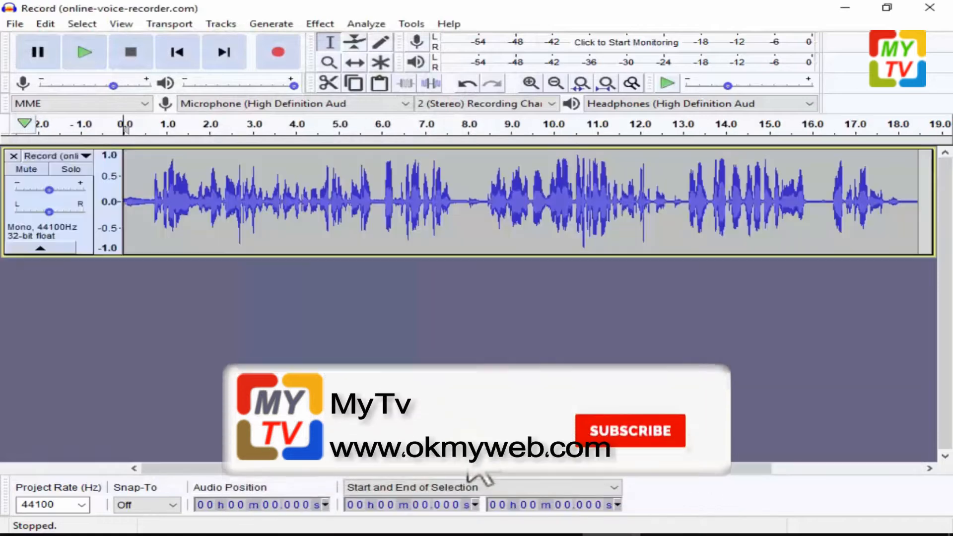
# Step: Play the opened mono recording from the beginning to hear how it sounds, and stop playback
pyautogui.click(403, 339)
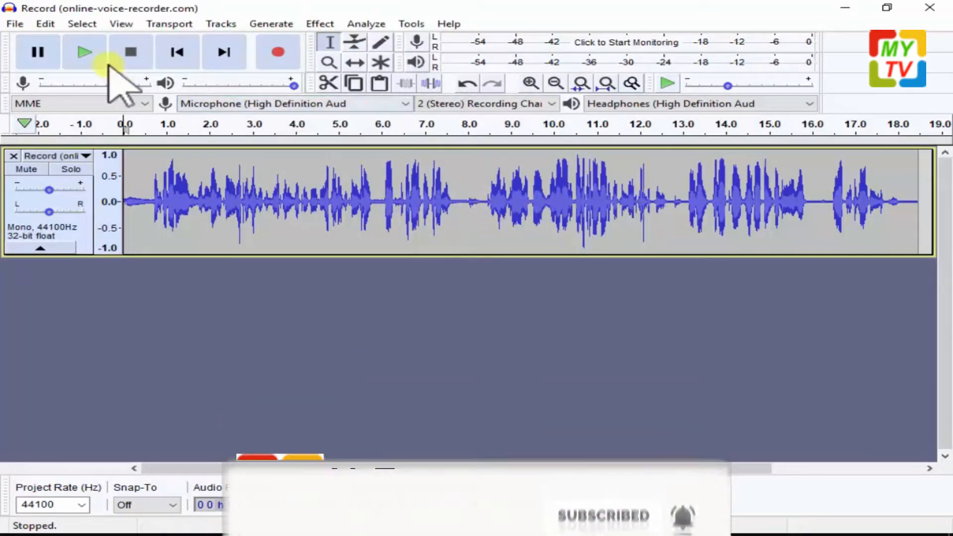
pyautogui.click(84, 51)
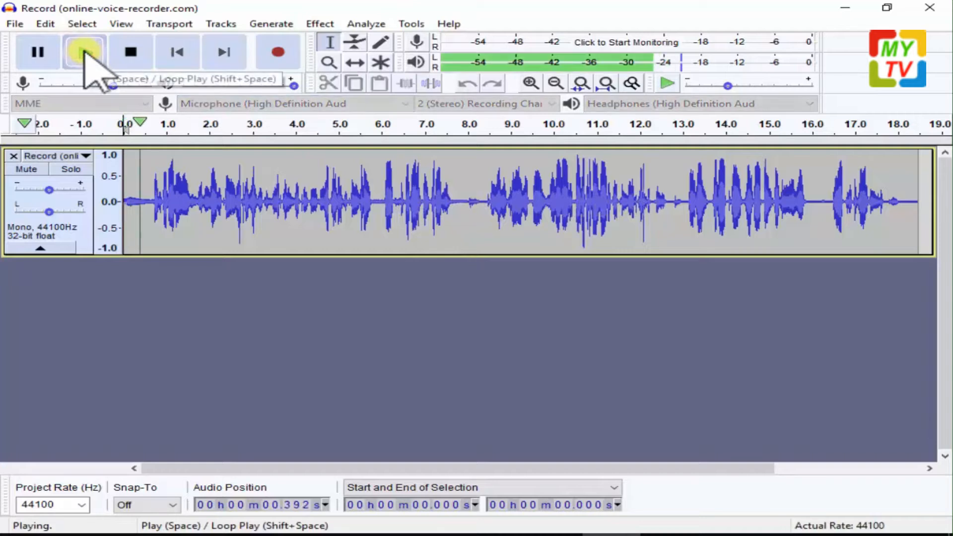
pyautogui.click(130, 52)
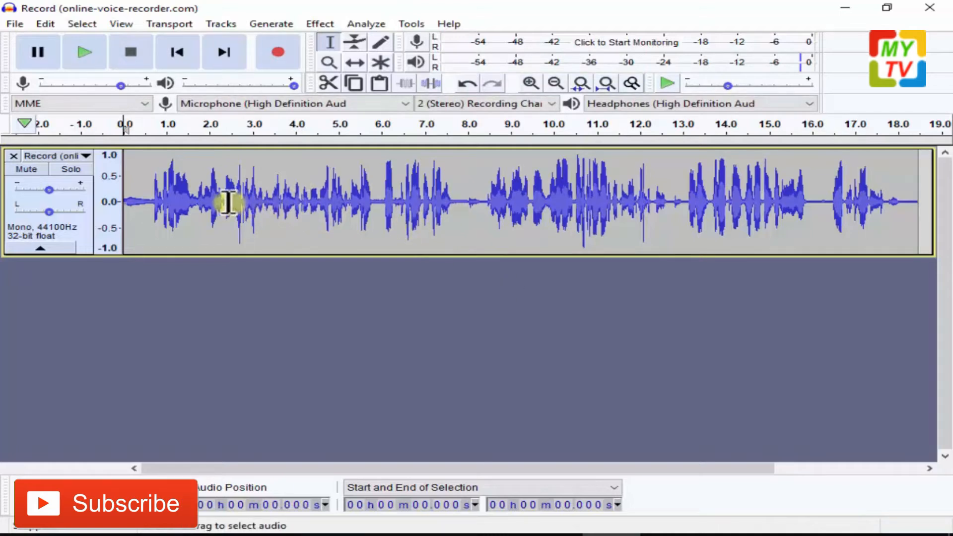
# Step: Duplicate the entire mono track and combine the original and its copy into one stereo track
pyautogui.click(82, 240)
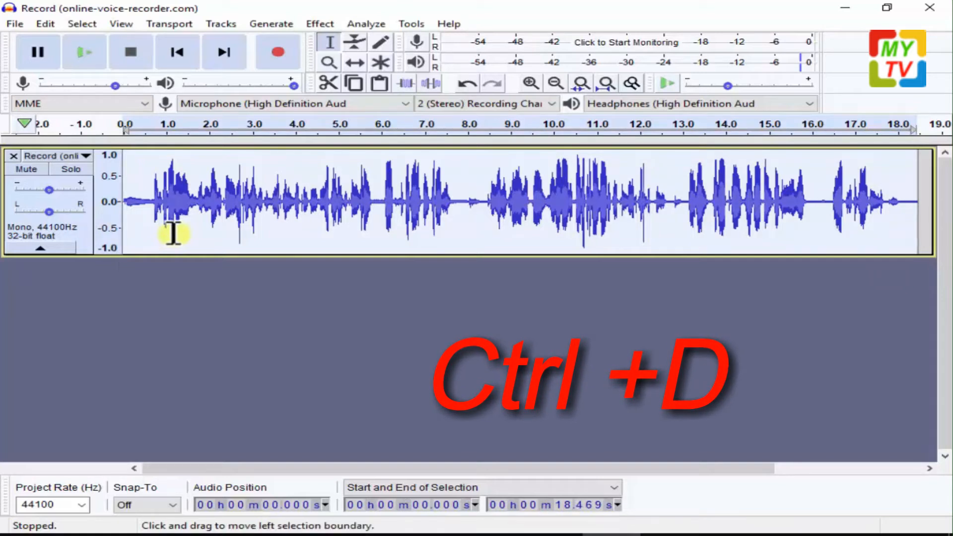
pyautogui.hotkey('ctrl', 'd')
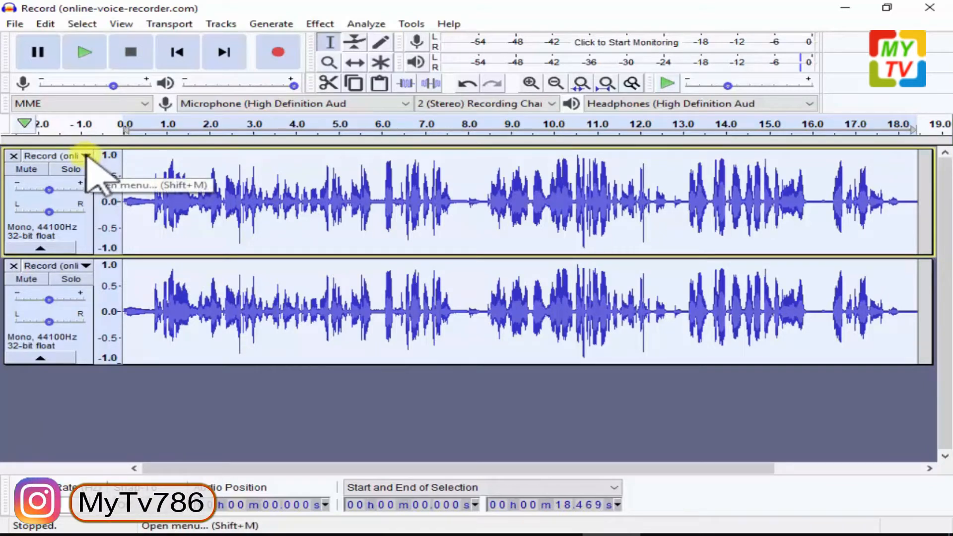
pyautogui.click(86, 155)
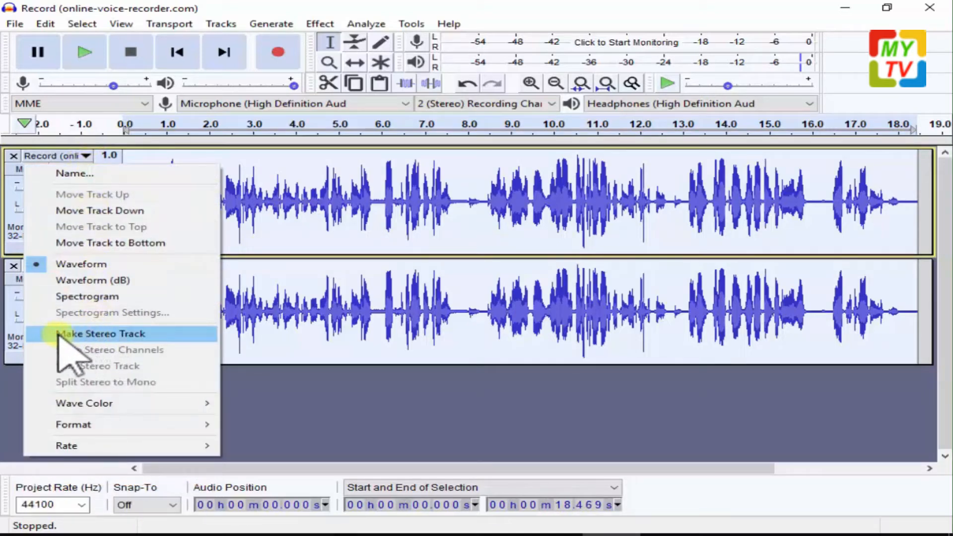
pyautogui.click(143, 334)
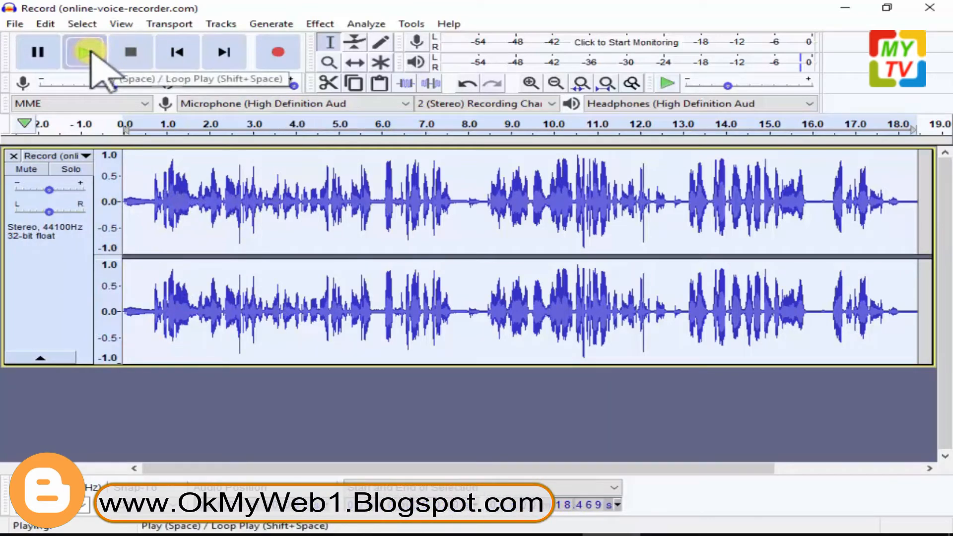
# Step: Play the stereo track to check its sound, and stop playback
pyautogui.click(91, 52)
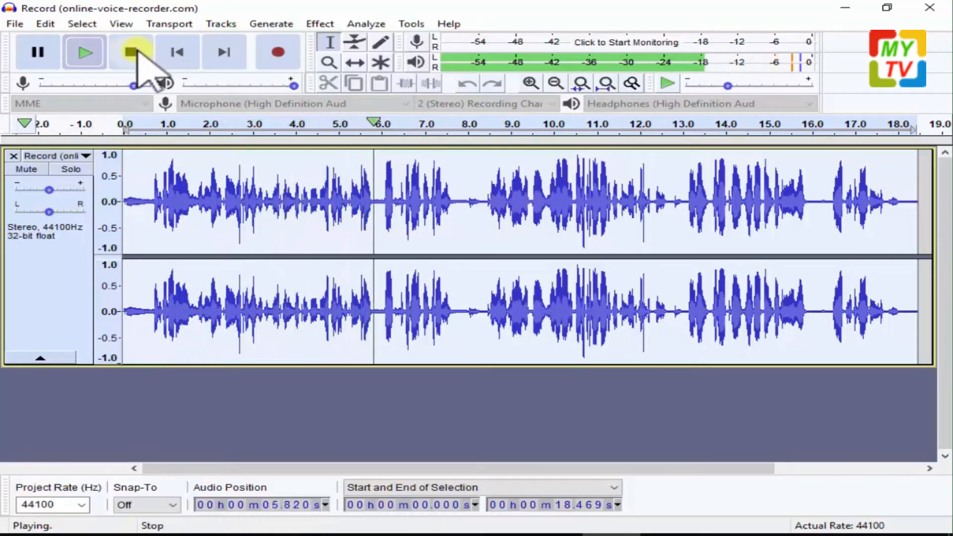
pyautogui.click(131, 53)
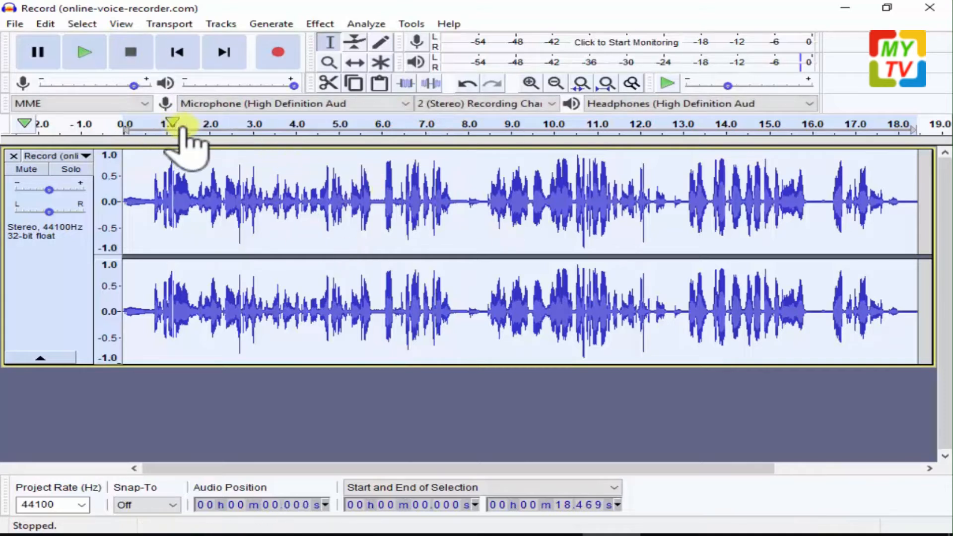
pyautogui.click(268, 153)
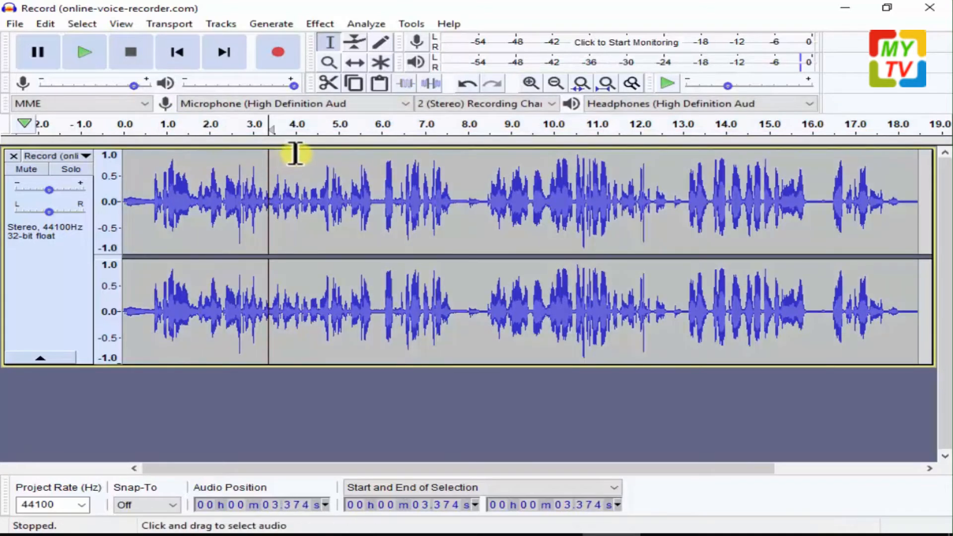
pyautogui.moveTo(300, 155); pyautogui.dragTo(392, 155)
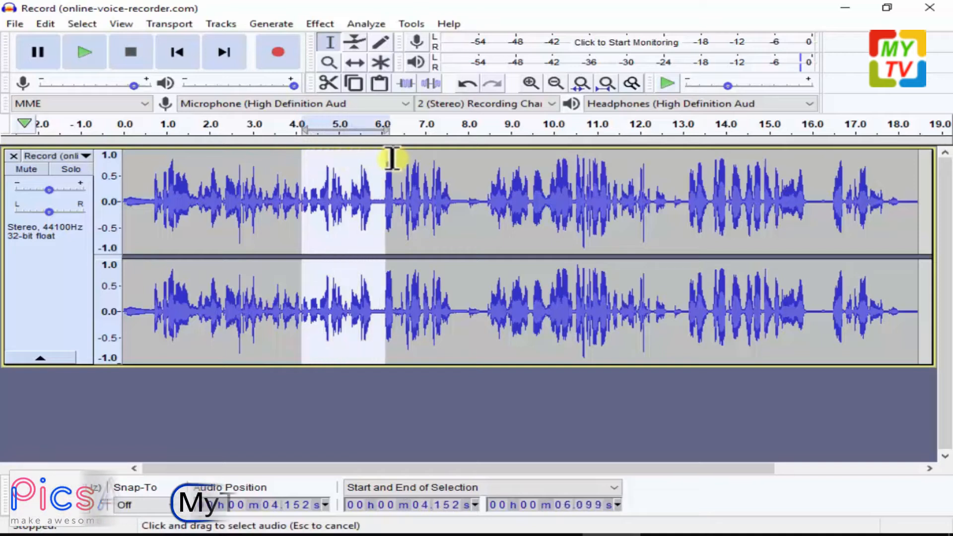
pyautogui.click(486, 205)
pyautogui.moveTo(489, 207); pyautogui.dragTo(424, 219)
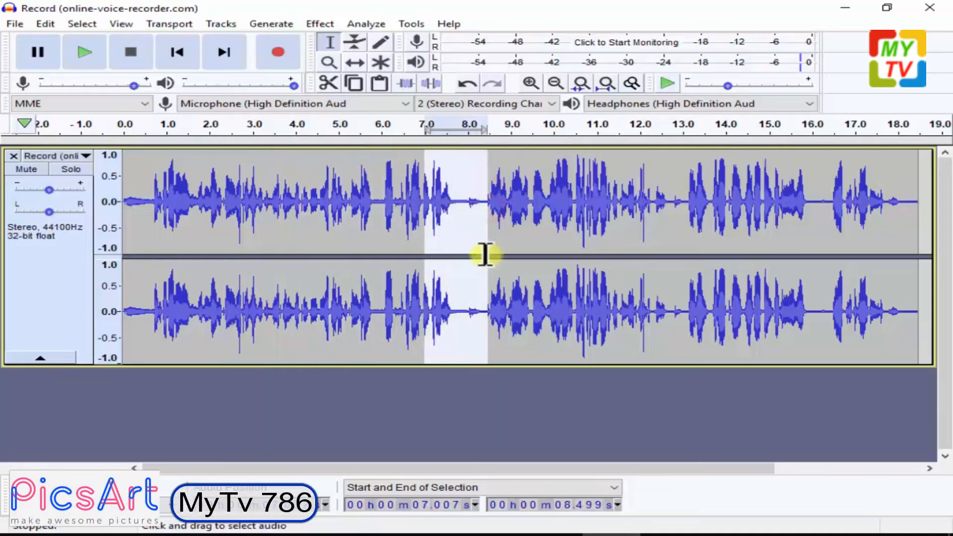
pyautogui.click(314, 232)
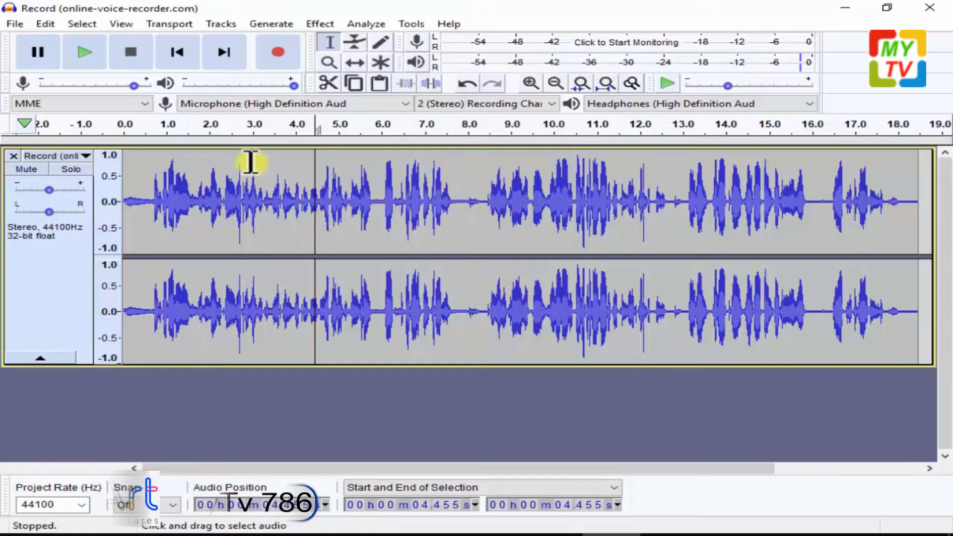
# Step: Export the audio to drive E: as a signed 16-bit PCM WAV file, replacing "Record" in the file name with "123 mytv"
pyautogui.click(15, 23)
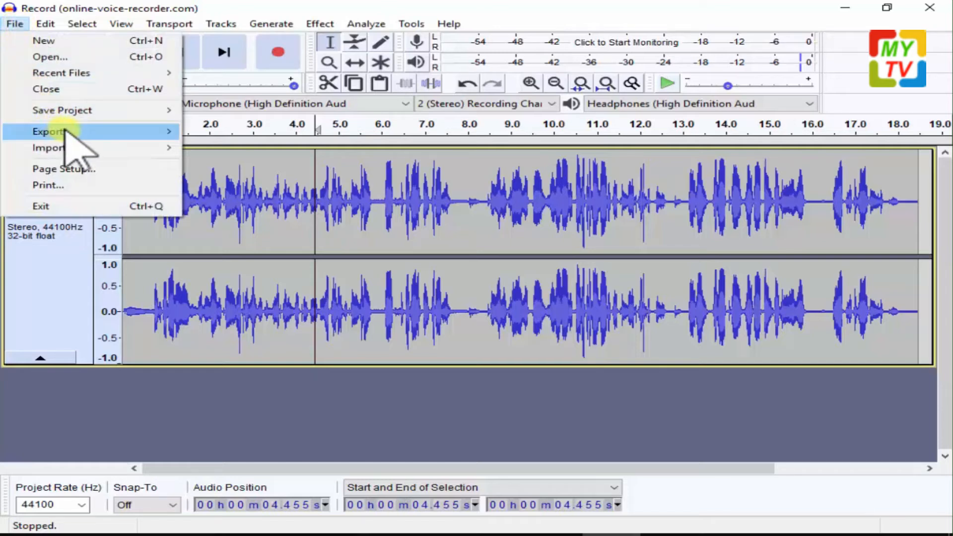
pyautogui.moveTo(92, 135)
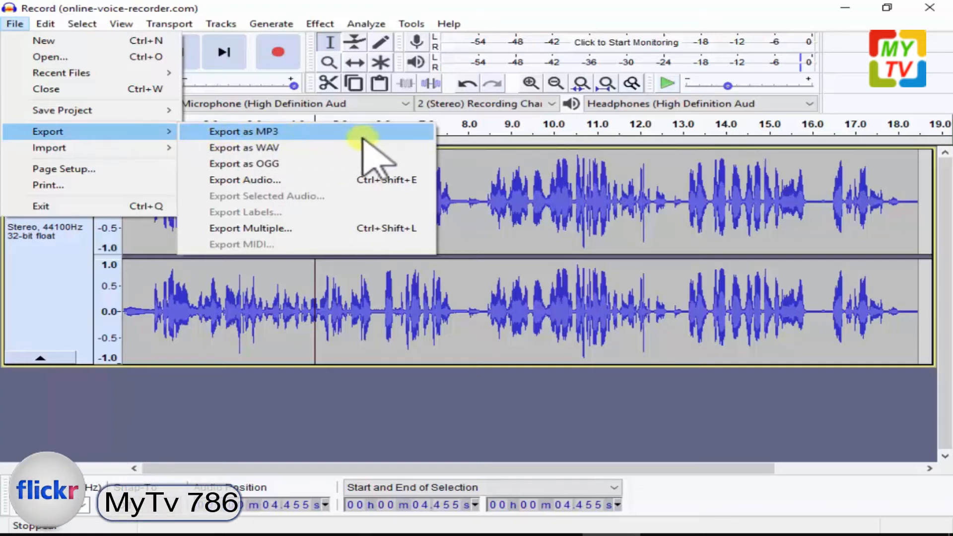
pyautogui.click(278, 148)
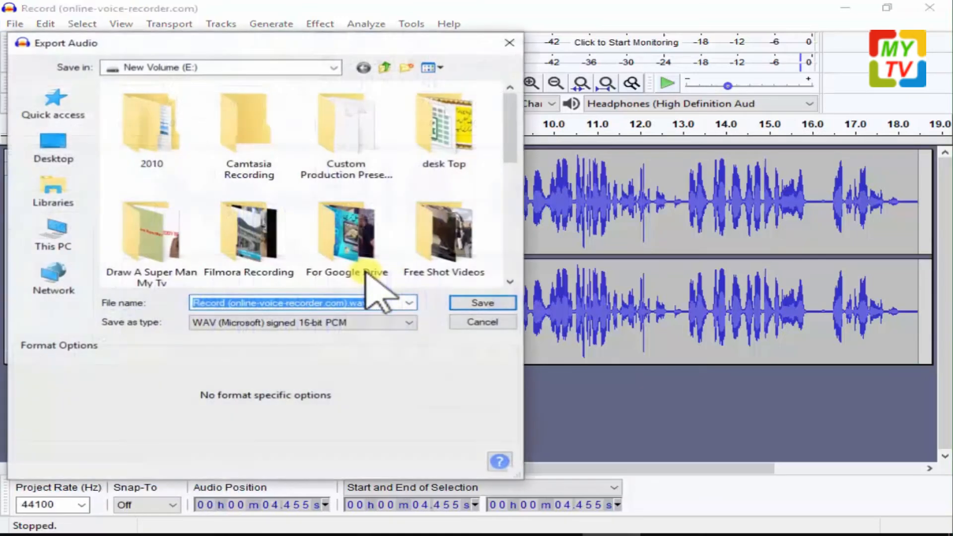
pyautogui.click(217, 303)
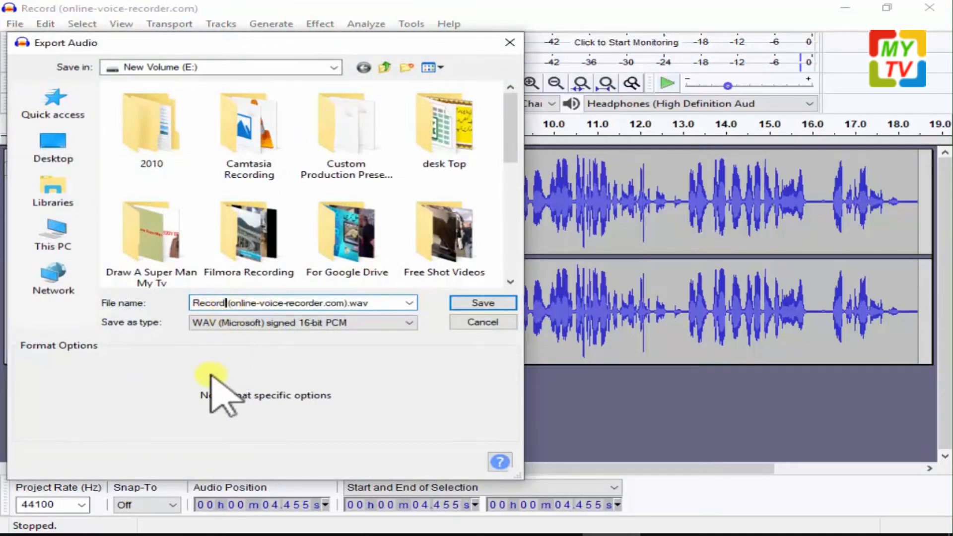
pyautogui.press('BackSpace')
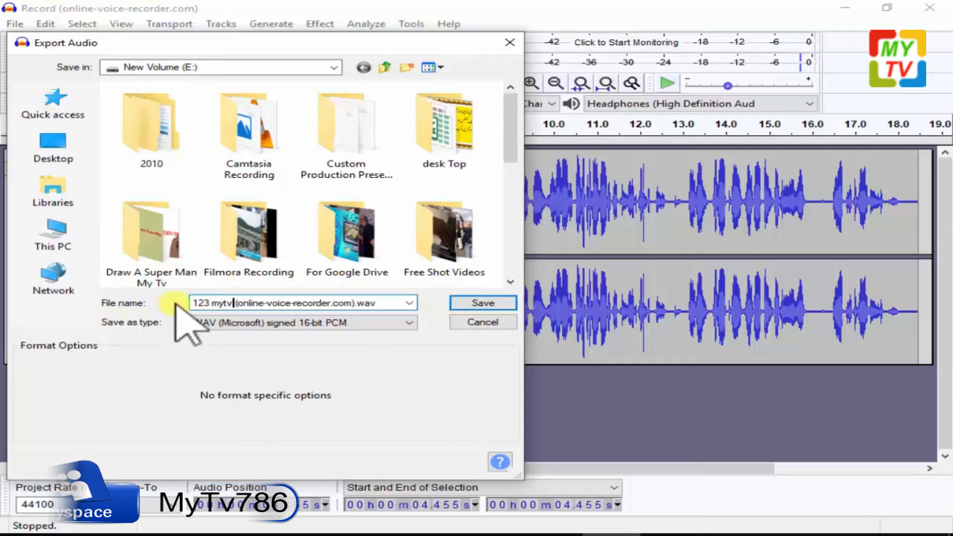
pyautogui.click(495, 304)
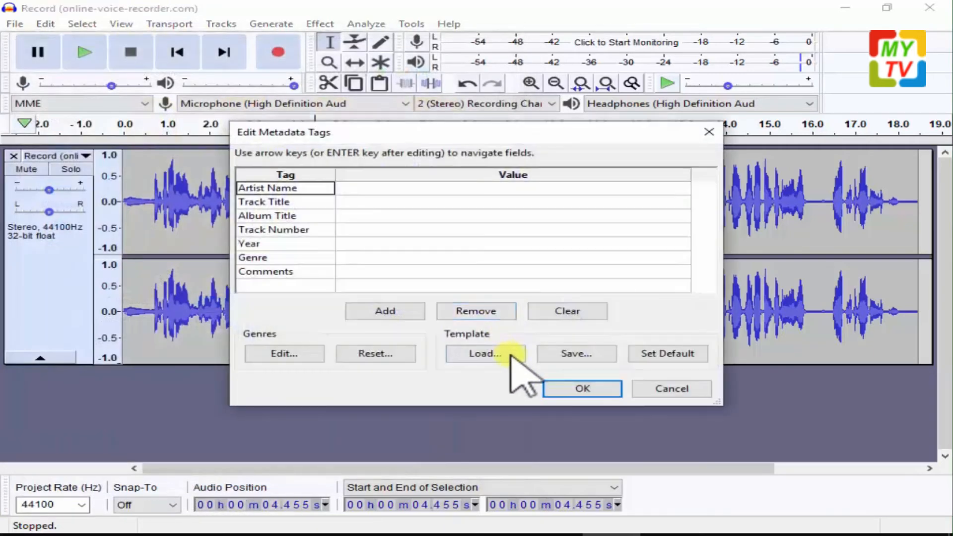
pyautogui.click(464, 188)
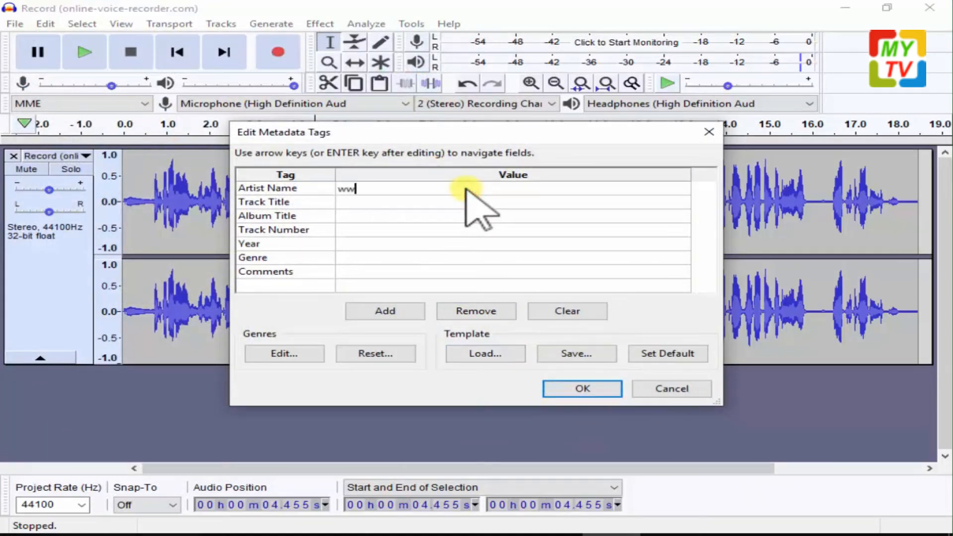
pyautogui.write('www.okmyweb')
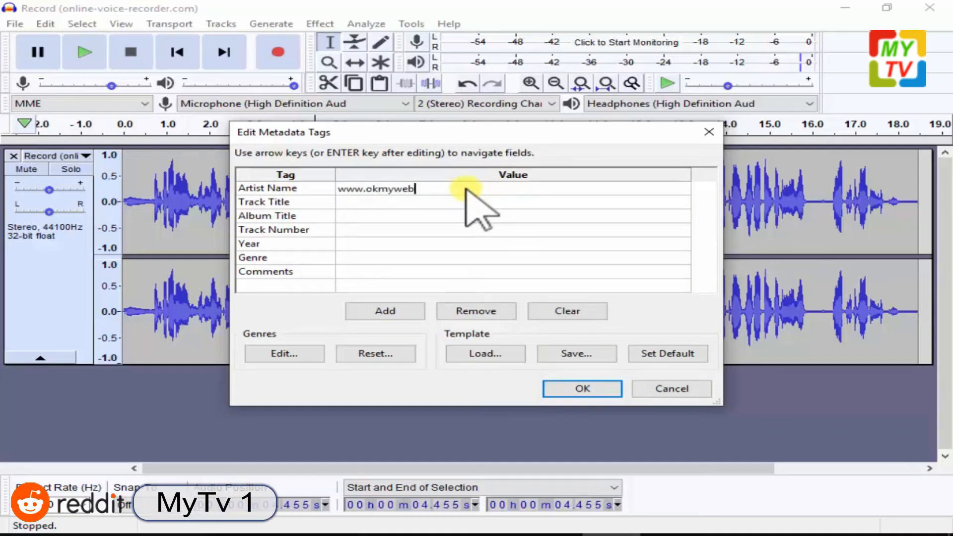
pyautogui.write('.com')
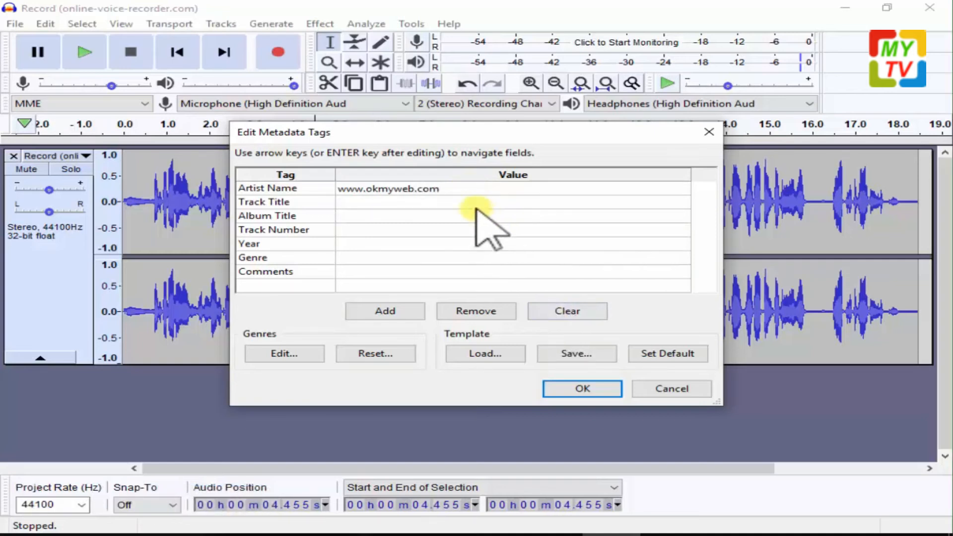
pyautogui.click(607, 387)
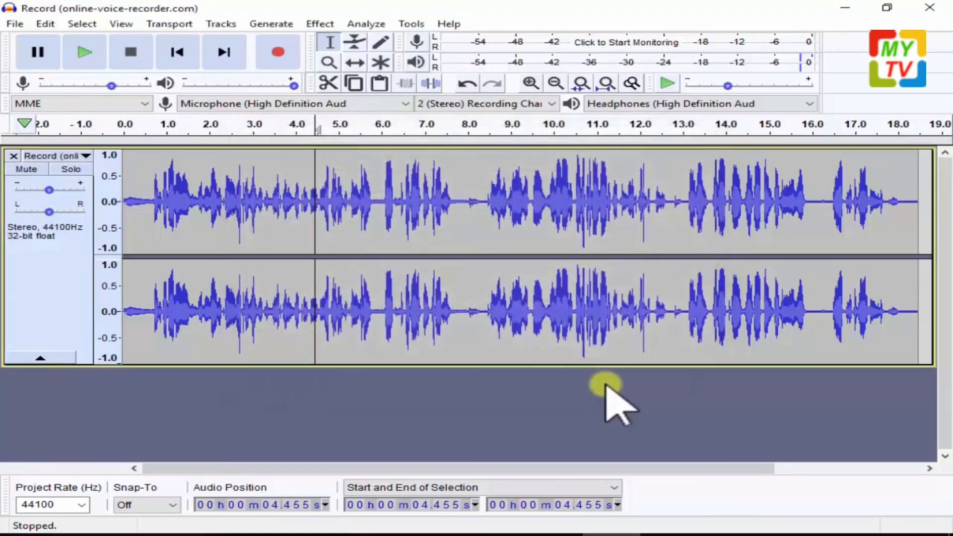